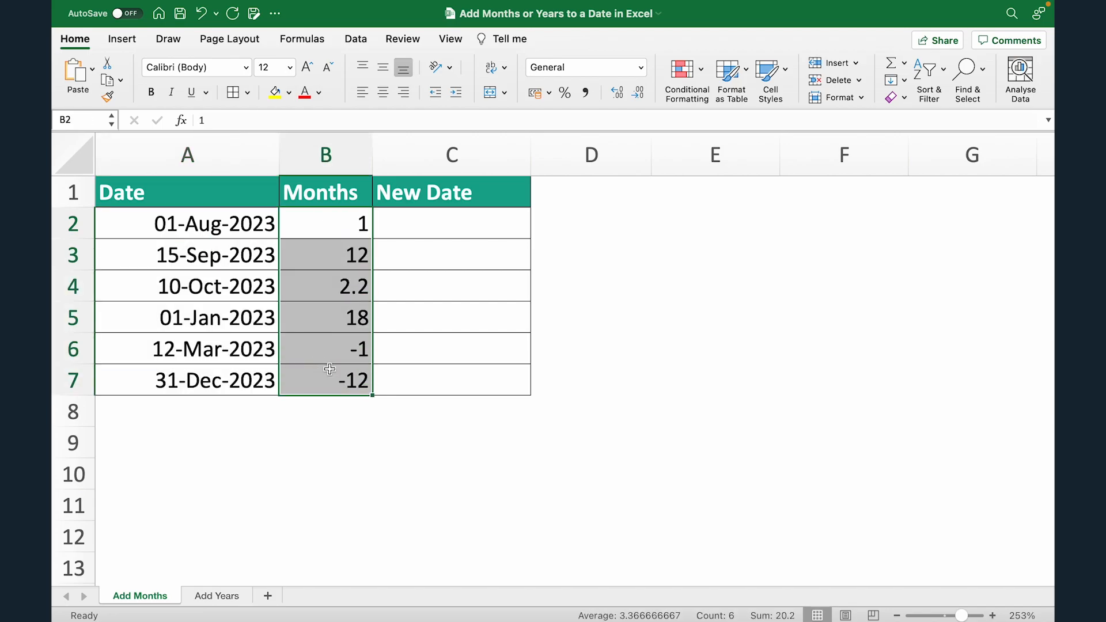
- Examine the empty New Date cells and the whole, decimal and negative values in the Months column
{"action": "left_click_drag", "start_coordinate": [467, 229], "coordinate": [472, 379]}
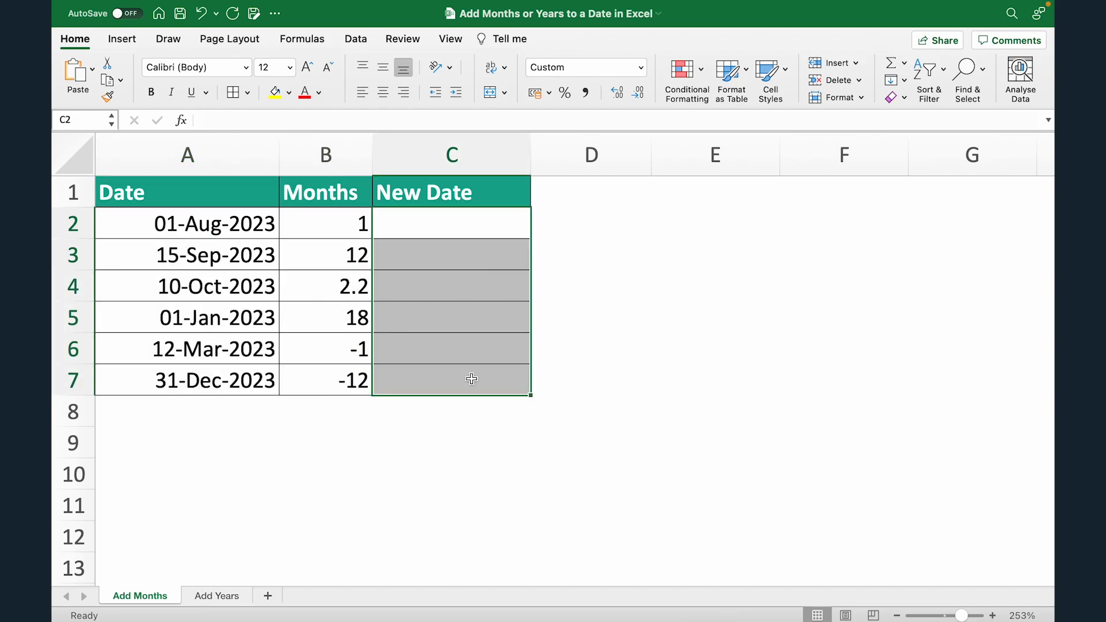
{"action": "left_click", "coordinate": [307, 221]}
{"action": "left_click", "coordinate": [292, 260]}
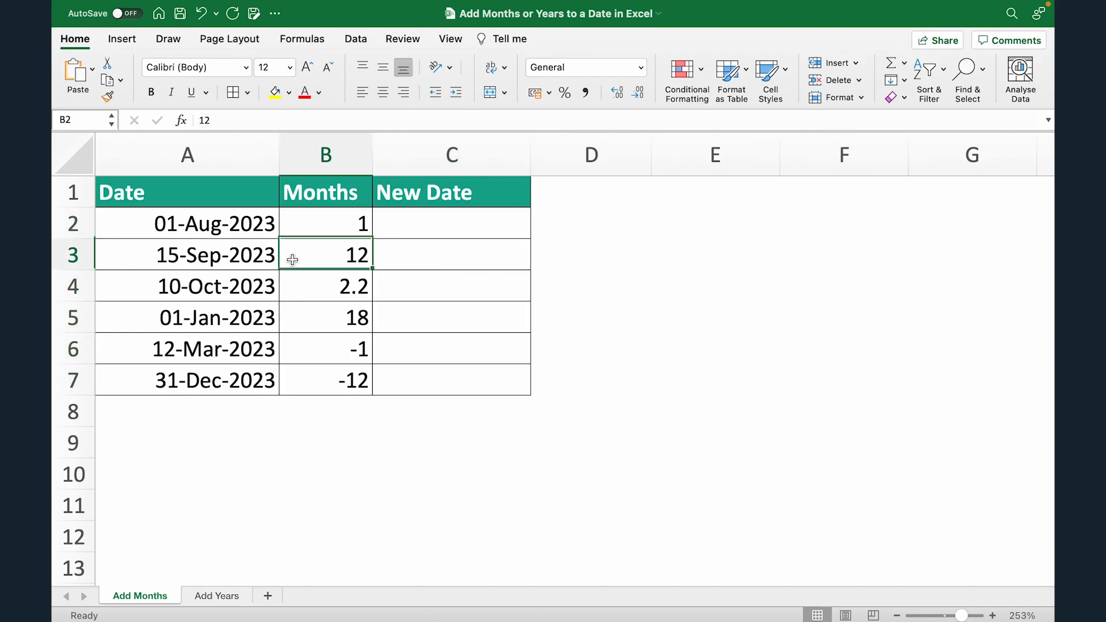
{"action": "left_click", "coordinate": [305, 285]}
{"action": "left_click", "coordinate": [285, 355]}
{"action": "left_click", "coordinate": [297, 380]}
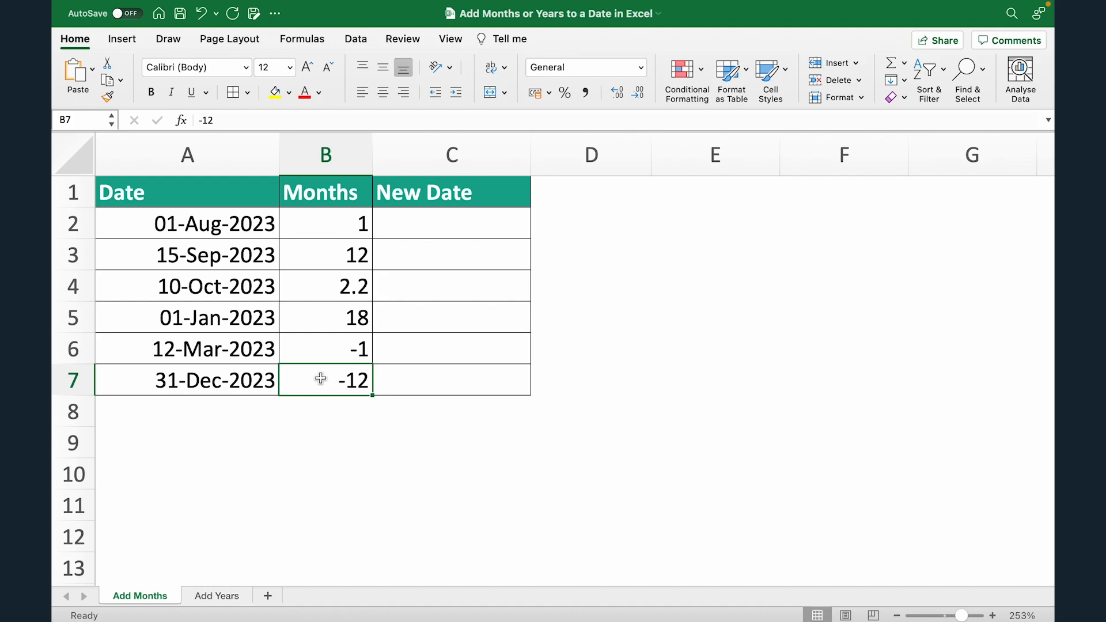
{"action": "left_click", "coordinate": [311, 287]}
{"action": "left_click", "coordinate": [311, 356]}
- Enter =EDATE(A2,B2) in C2 and fill the formula down to C7
{"action": "left_click", "coordinate": [429, 222]}
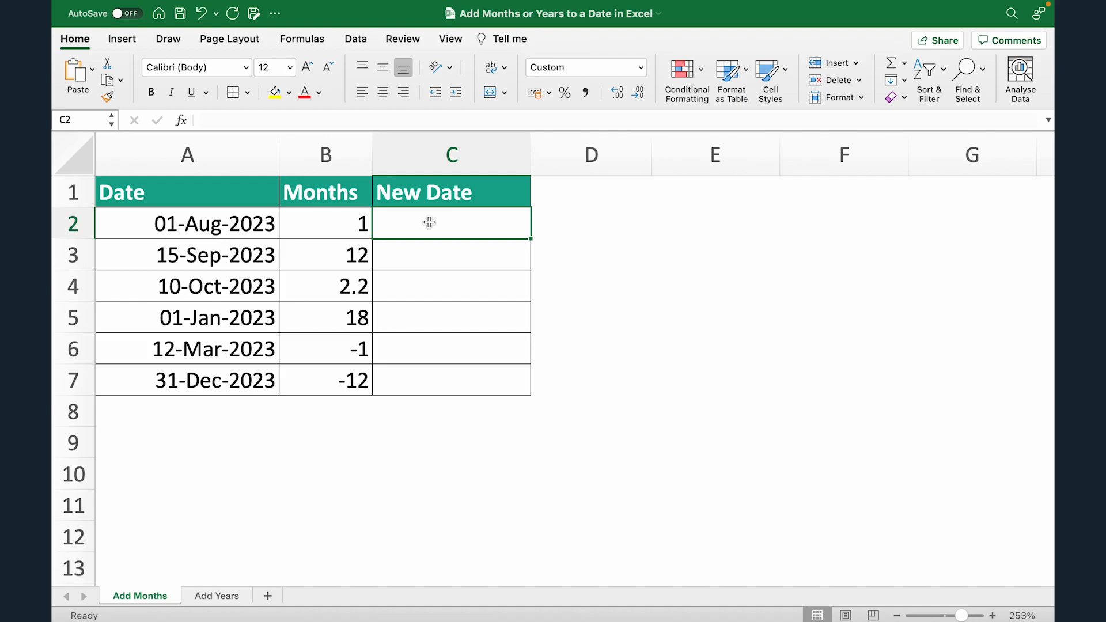
{"action": "type", "text": "="}
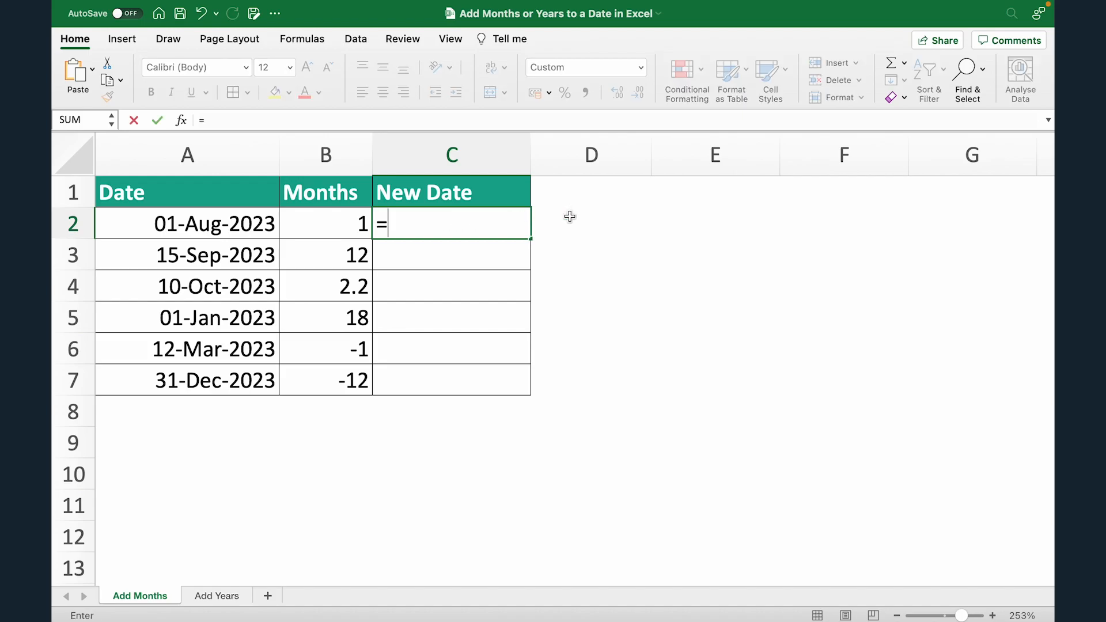
{"action": "type", "text": "EDA"}
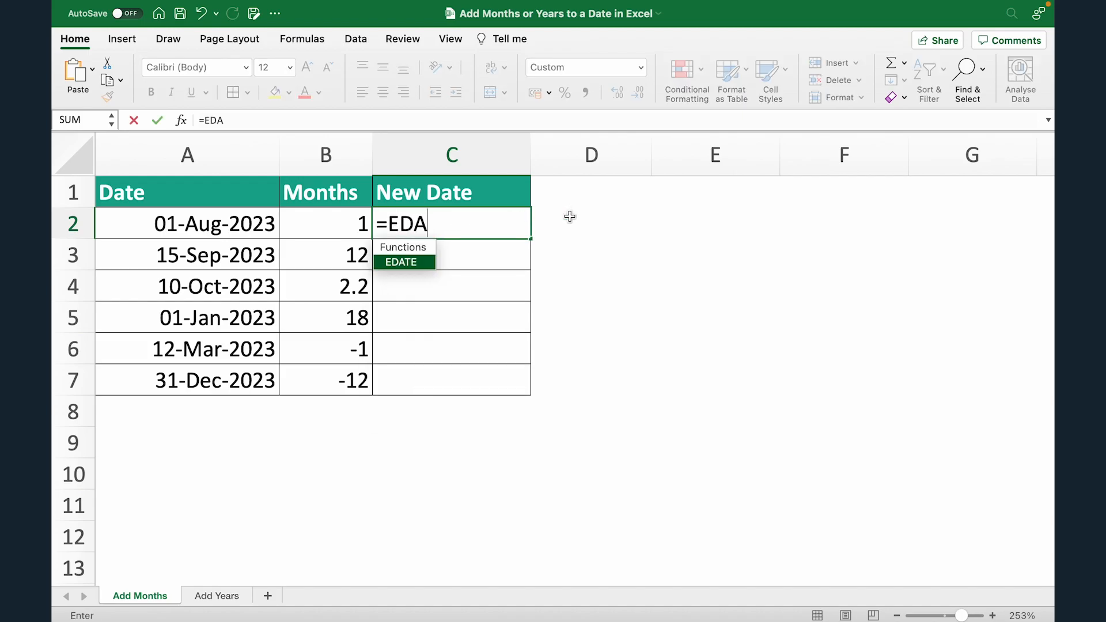
{"action": "type", "text": "TE("}
{"action": "key", "text": "Left"}
{"action": "key", "text": "Left"}
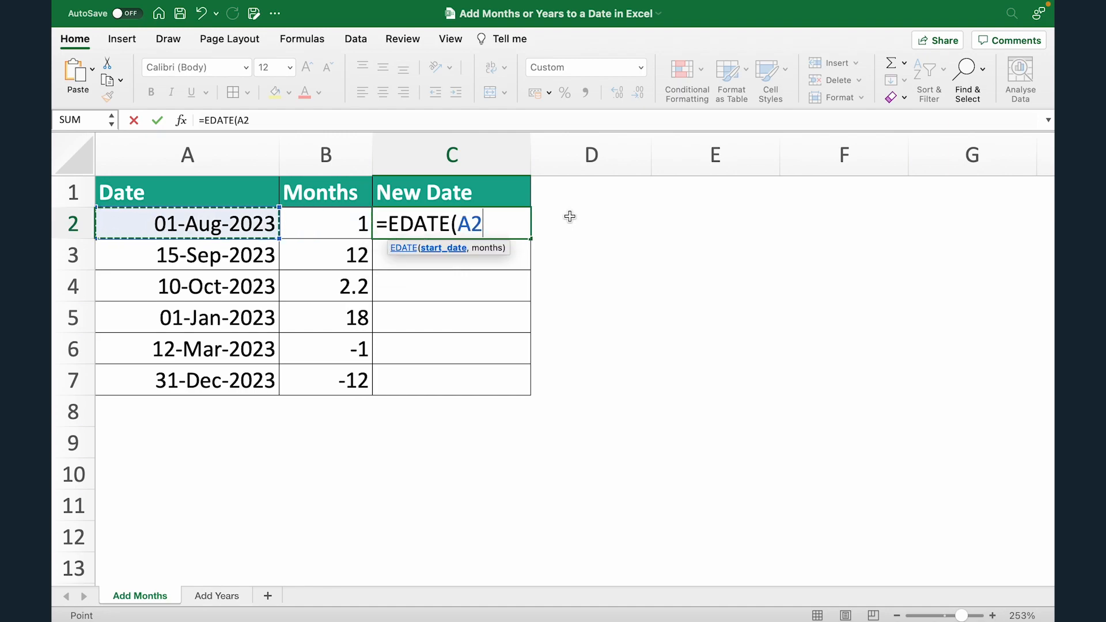
{"action": "type", "text": ","}
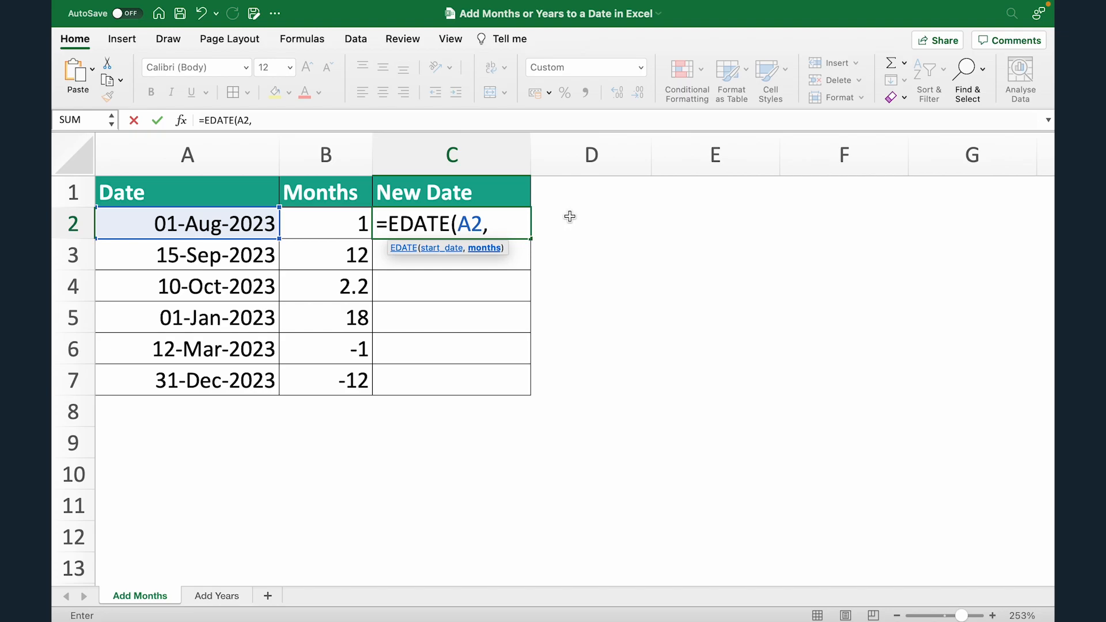
{"action": "key", "text": "Left"}
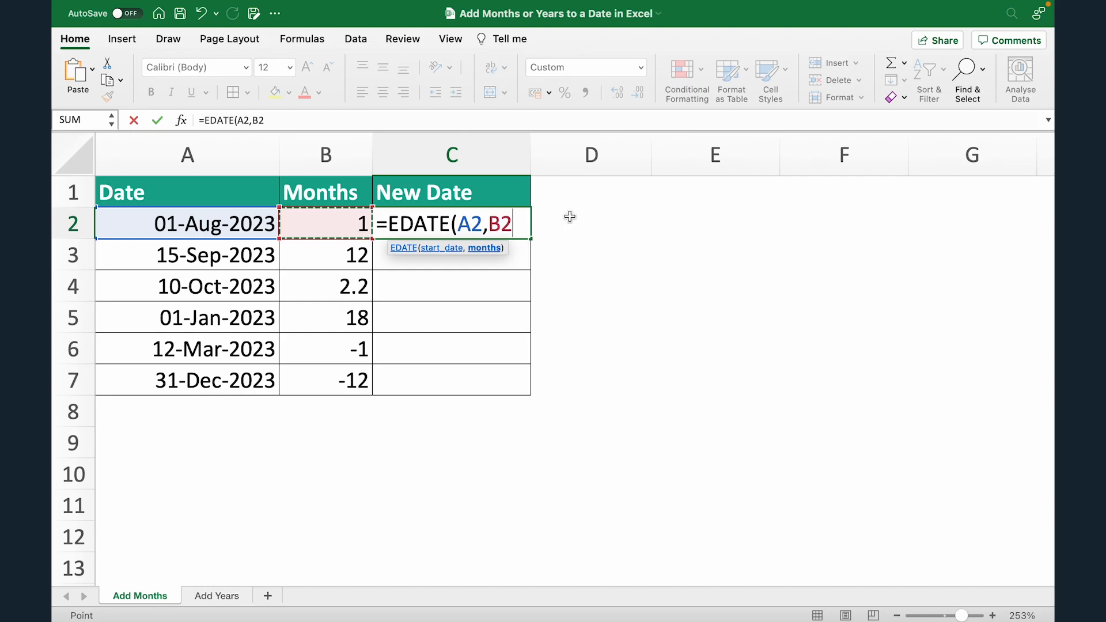
{"action": "type", "text": ")"}
{"action": "key", "text": "Return"}
{"action": "key", "text": "Up"}
{"action": "left_click_drag", "start_coordinate": [530, 238], "coordinate": [532, 395]}
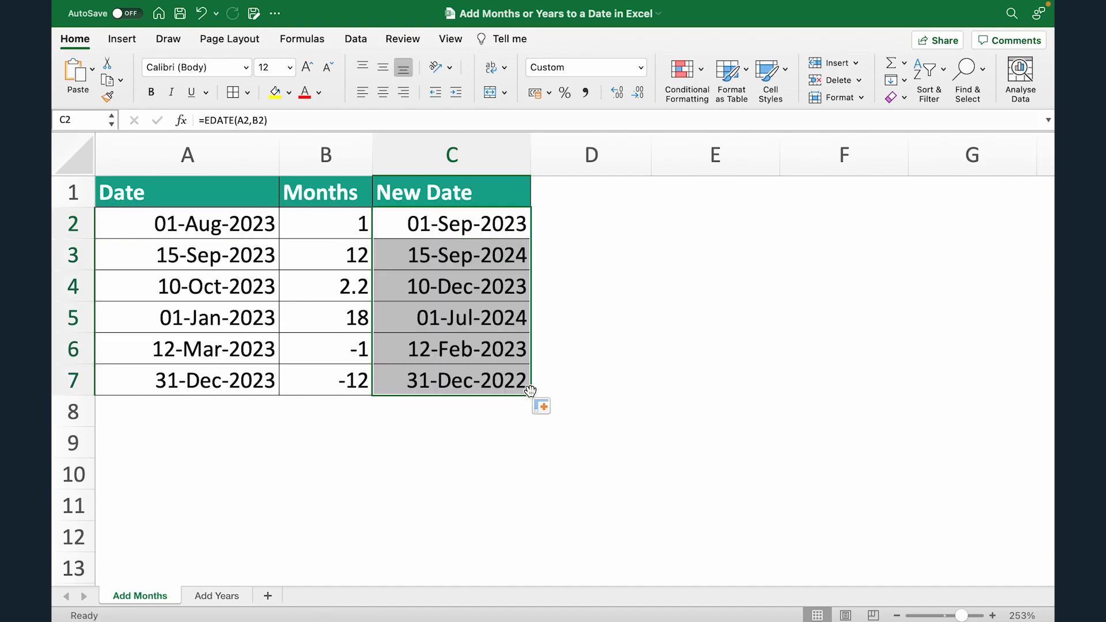
- Compare the start date, months and new date in rows 2 to 4, including the decimal month value in B4
{"action": "left_click", "coordinate": [387, 229]}
{"action": "left_click", "coordinate": [307, 231]}
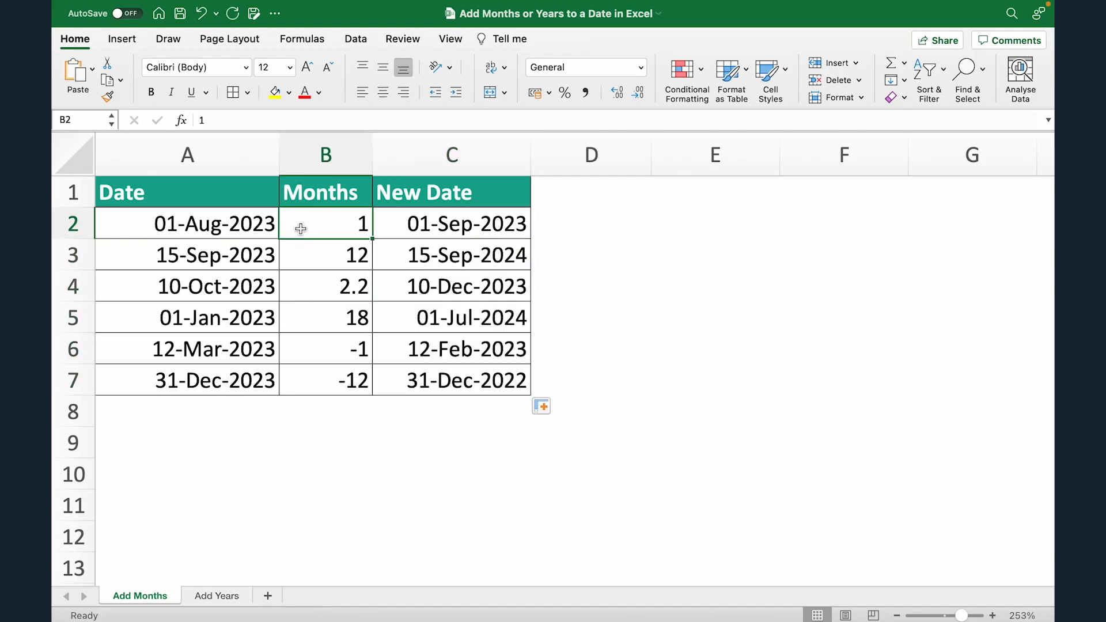
{"action": "left_click", "coordinate": [228, 228]}
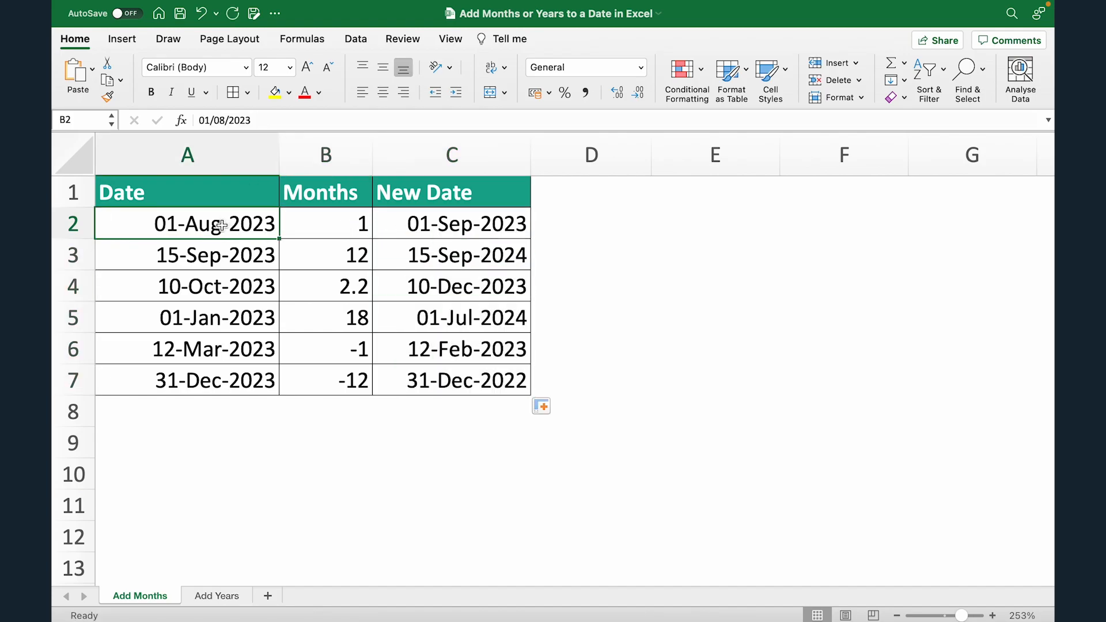
{"action": "left_click", "coordinate": [384, 226]}
{"action": "left_click", "coordinate": [215, 259]}
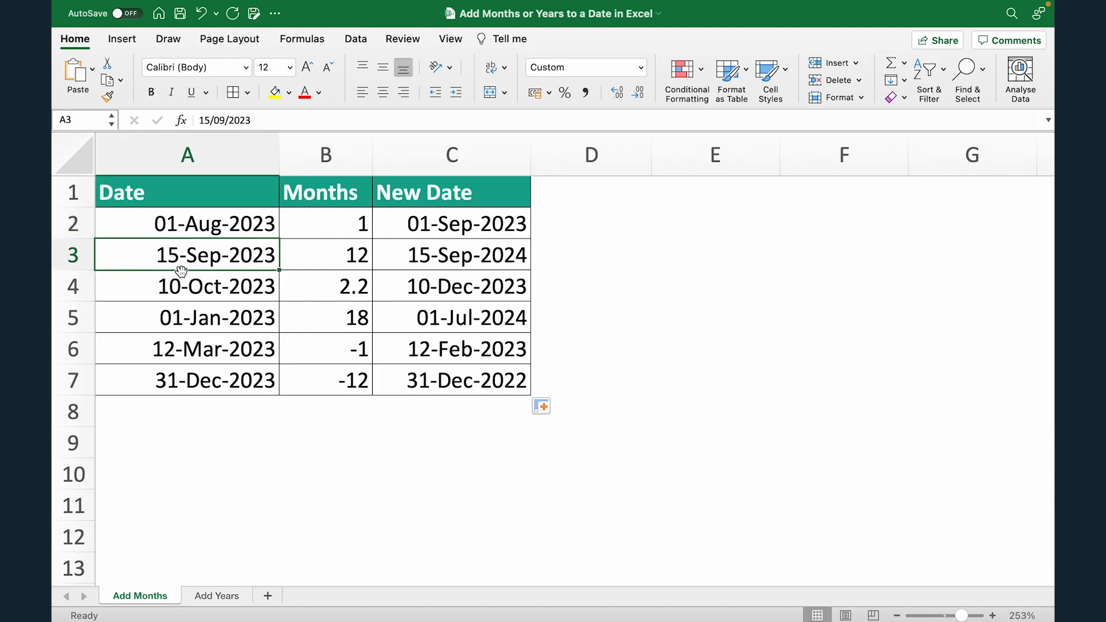
{"action": "left_click", "coordinate": [394, 256]}
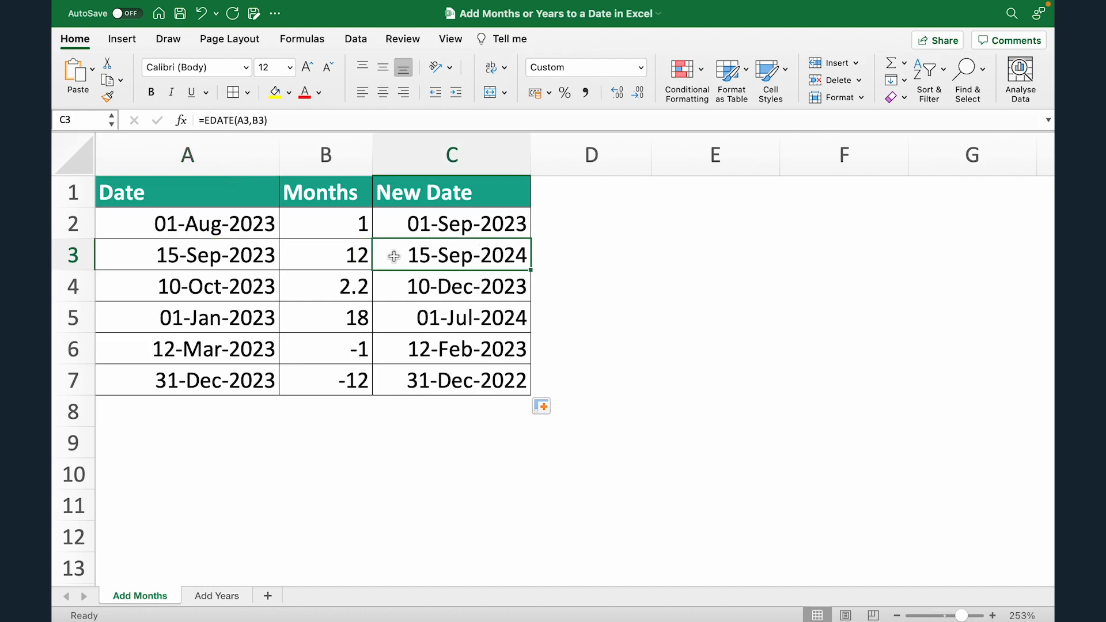
{"action": "left_click", "coordinate": [233, 291]}
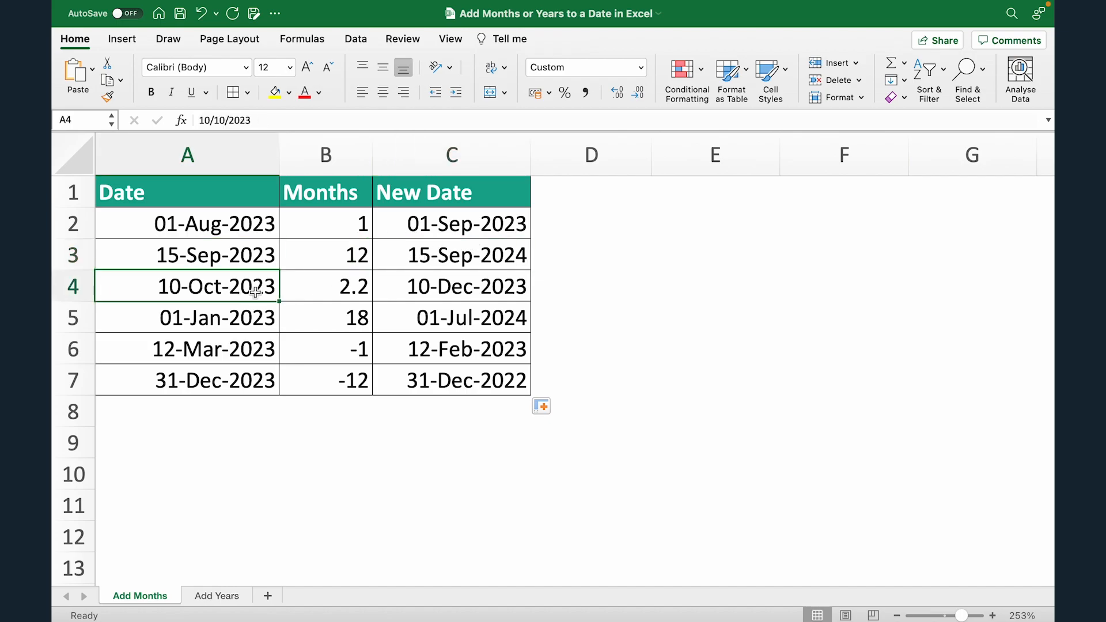
{"action": "left_click", "coordinate": [307, 291]}
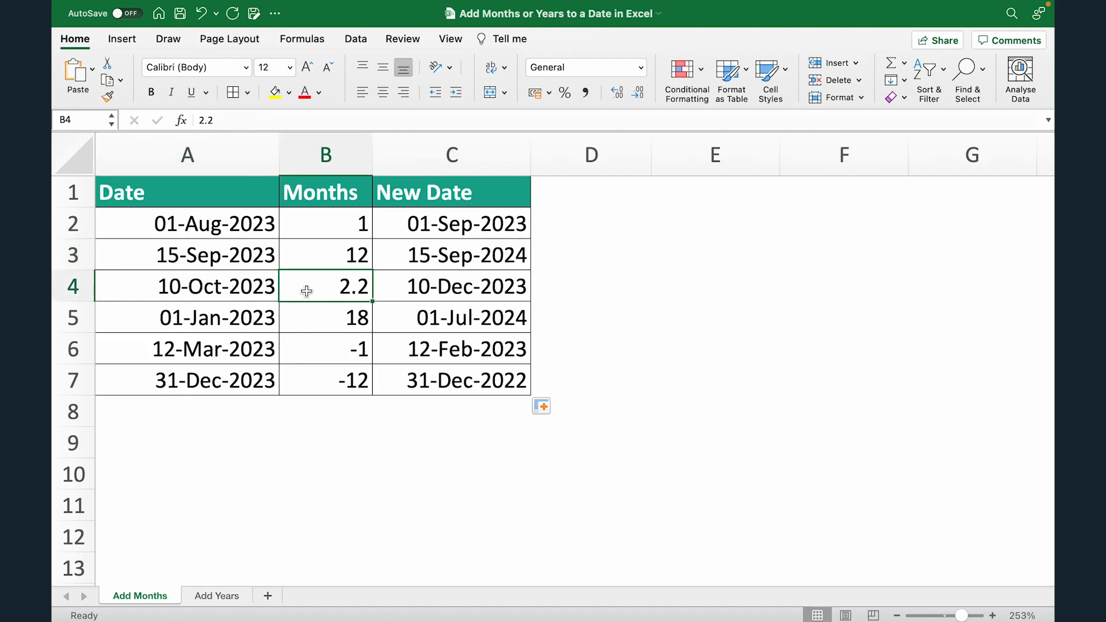
{"action": "left_click", "coordinate": [193, 288]}
{"action": "left_click", "coordinate": [415, 291]}
{"action": "left_click", "coordinate": [317, 293]}
- Compare the start date, months and new date in rows 5 to 7, including the rows with negative months
{"action": "key", "text": "Down"}
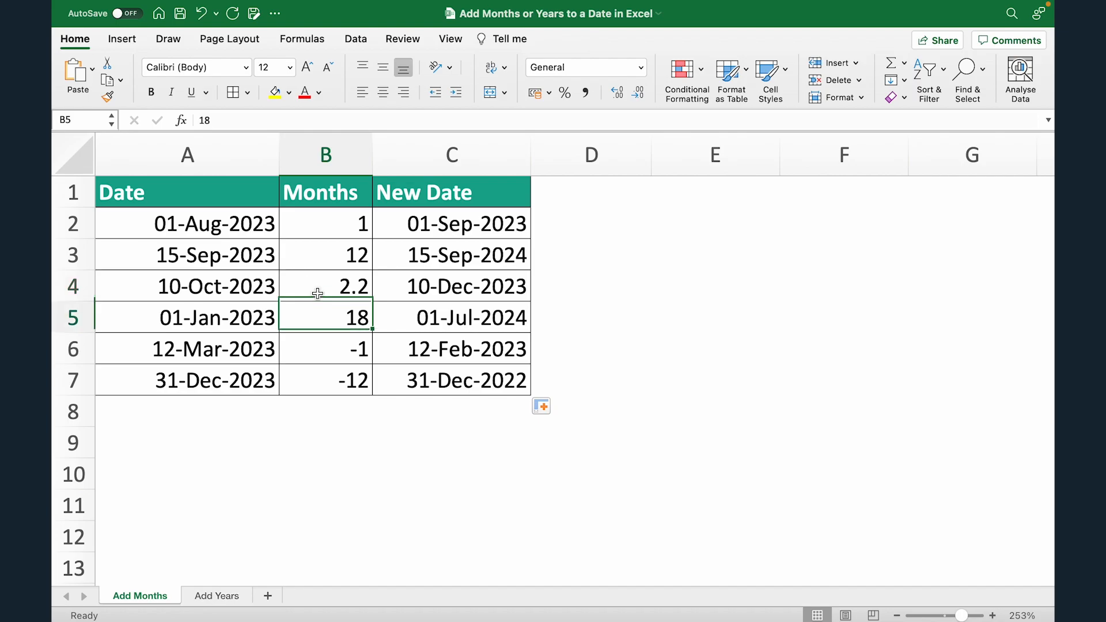
{"action": "key", "text": "Left"}
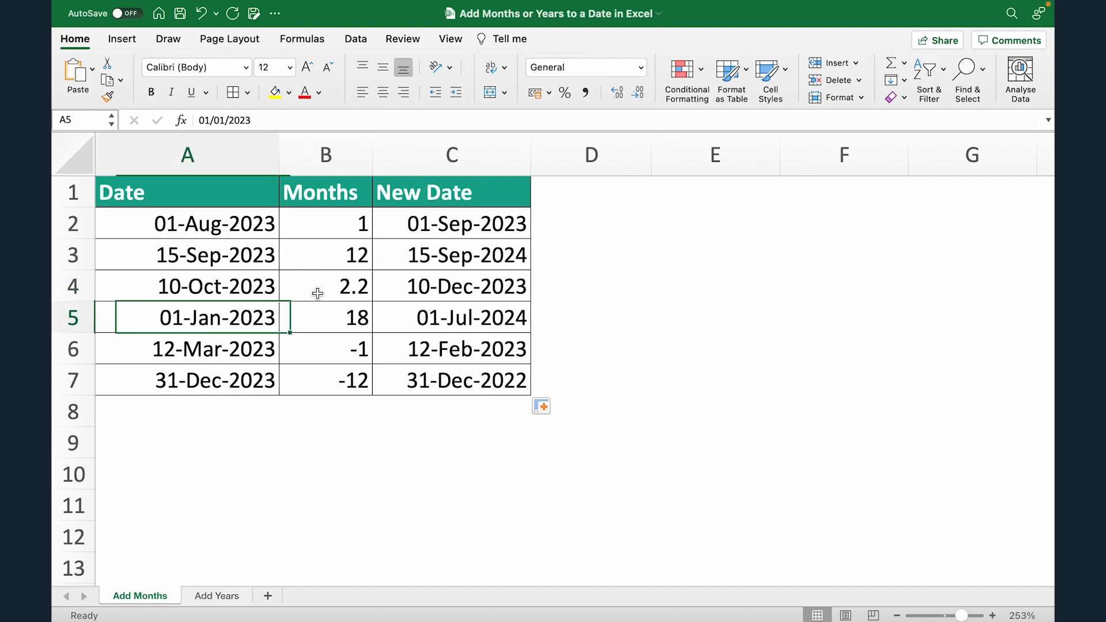
{"action": "key", "text": "Right"}
{"action": "key", "text": "Right"}
{"action": "key", "text": "Left"}
{"action": "key", "text": "Left"}
{"action": "key", "text": "Down"}
{"action": "key", "text": "Right"}
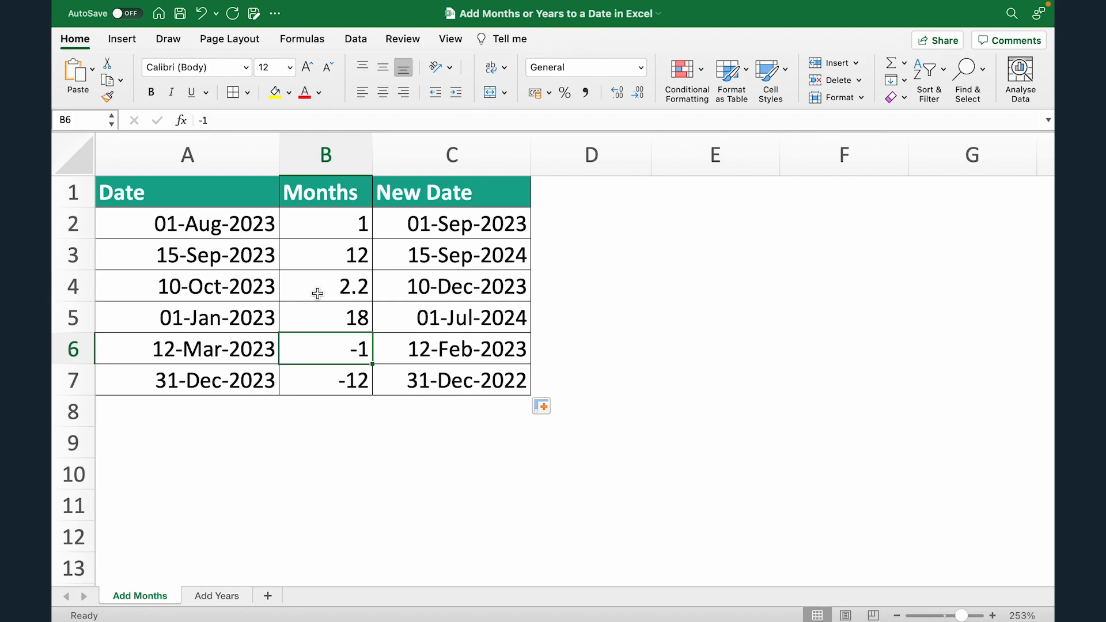
{"action": "key", "text": "Left"}
{"action": "key", "text": "Right"}
{"action": "key", "text": "Right"}
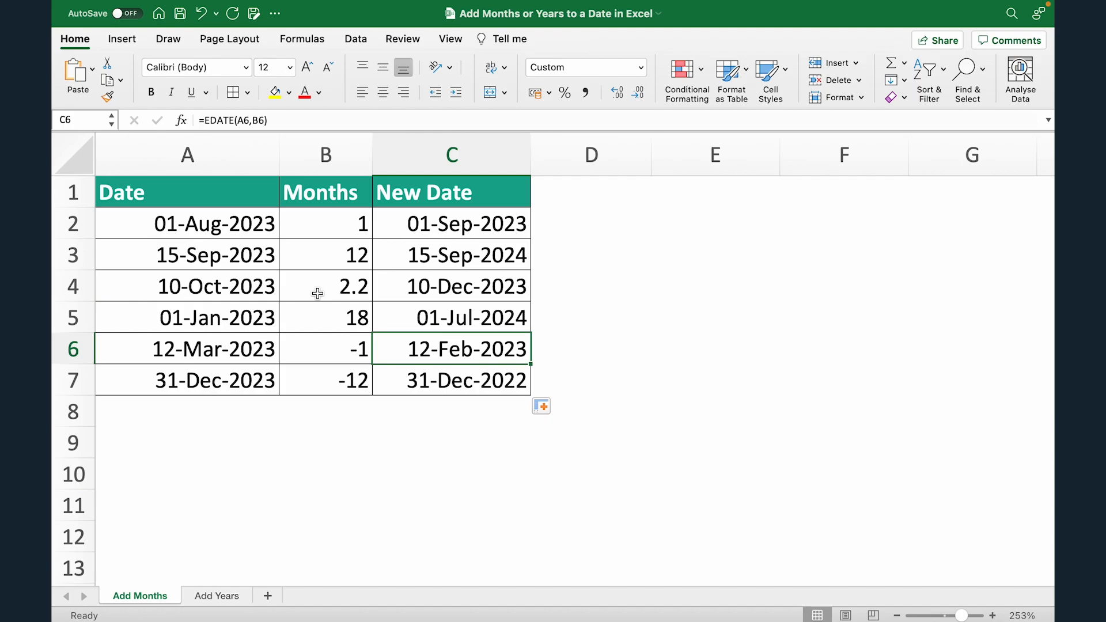
{"action": "key", "text": "Left"}
{"action": "key", "text": "Down"}
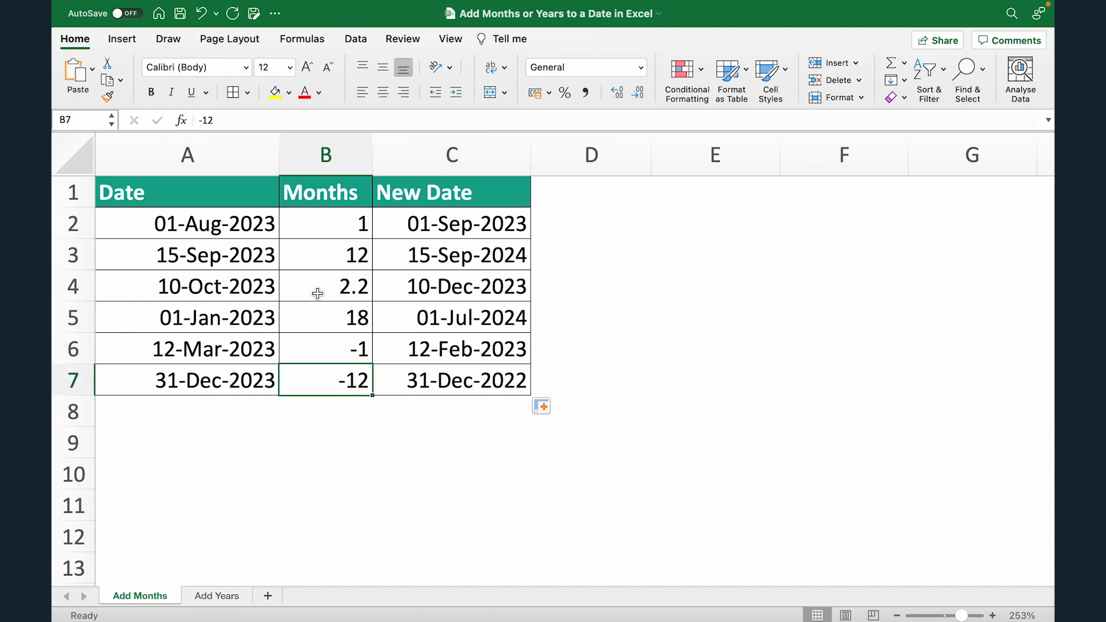
{"action": "key", "text": "Left"}
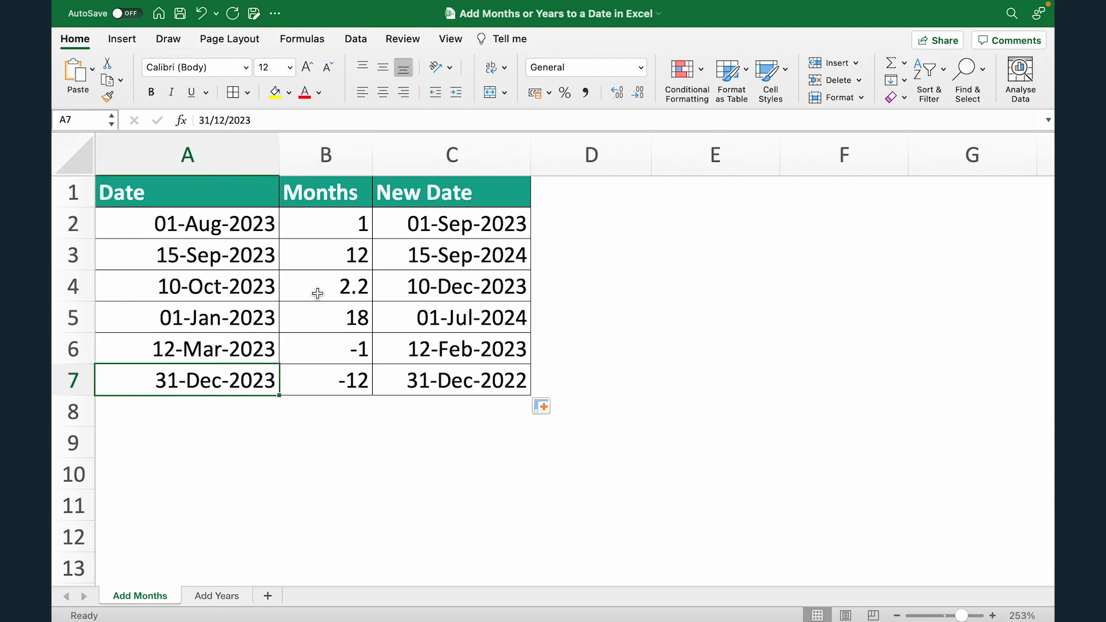
{"action": "key", "text": "Right"}
{"action": "key", "text": "Right"}
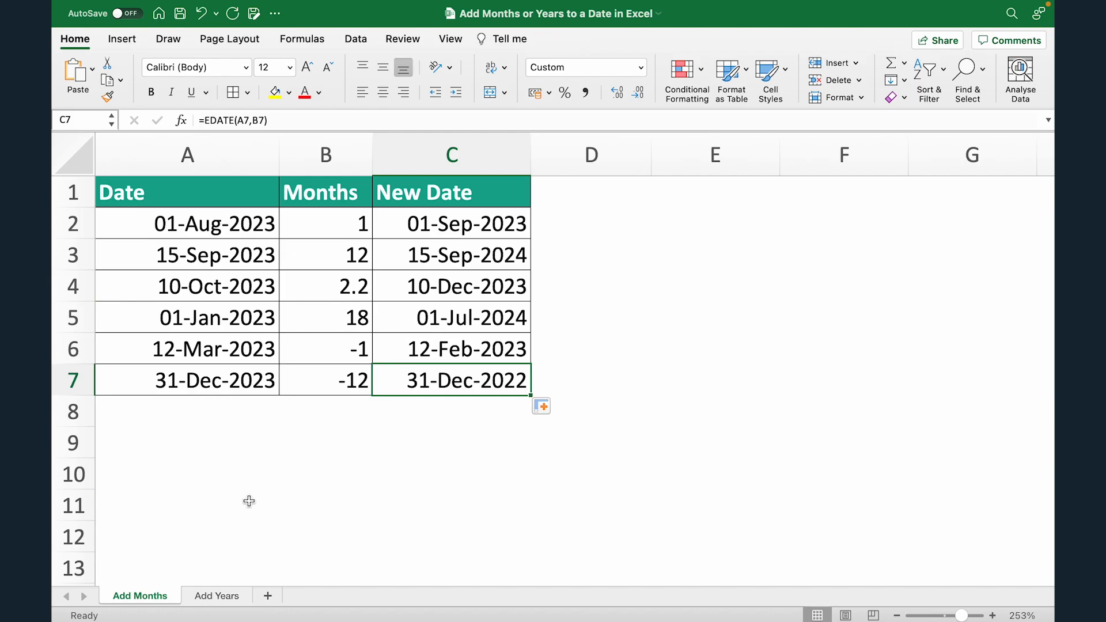
- Switch to the Add Years sheet and examine its dates and the whole, decimal and negative values in the Years column
{"action": "left_click", "coordinate": [214, 594]}
{"action": "left_click_drag", "start_coordinate": [229, 235], "coordinate": [225, 367]}
{"action": "left_click_drag", "start_coordinate": [334, 218], "coordinate": [361, 380]}
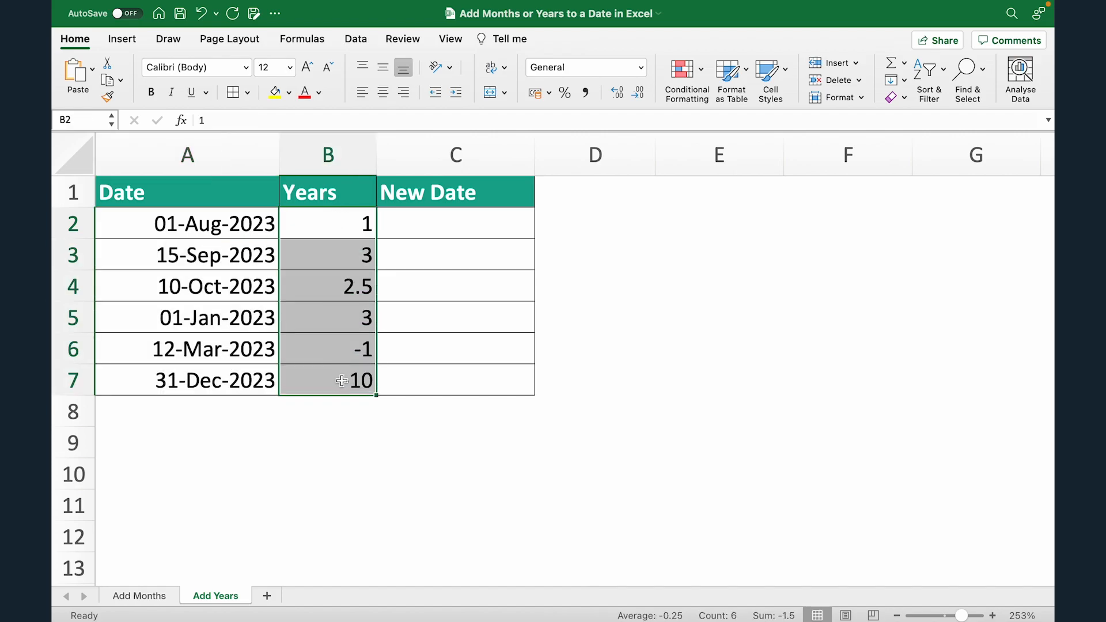
{"action": "left_click", "coordinate": [230, 218]}
{"action": "left_click", "coordinate": [320, 236]}
{"action": "left_click", "coordinate": [228, 250]}
{"action": "left_click", "coordinate": [314, 287]}
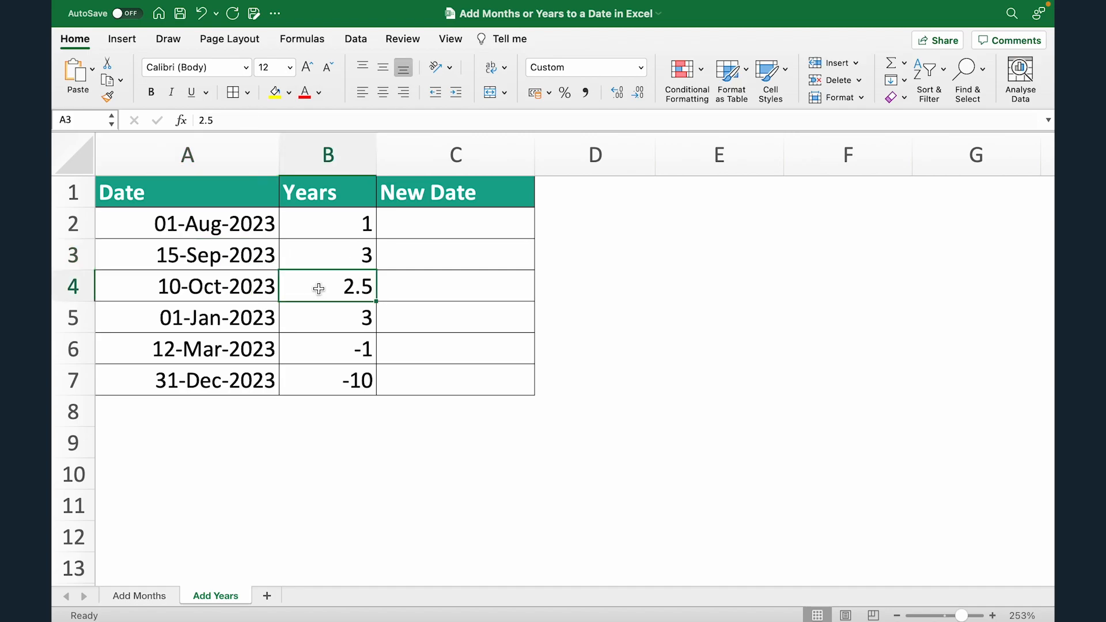
{"action": "left_click_drag", "start_coordinate": [313, 356], "coordinate": [311, 374]}
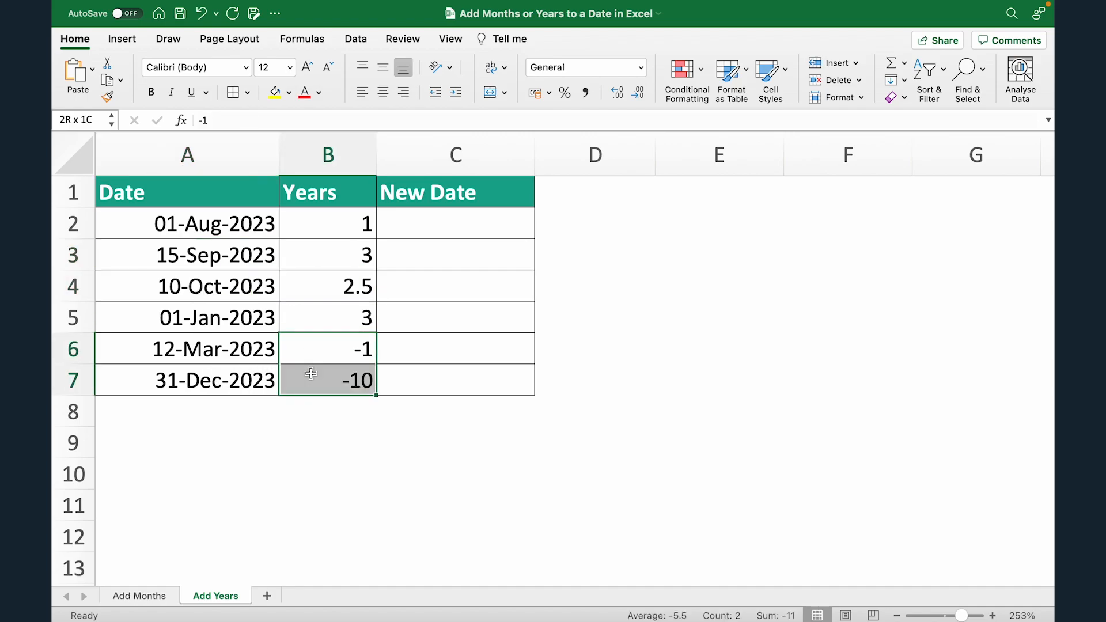
- Enter =EDATE(A2,B2*12) in C2 and fill the formula down to C7
{"action": "left_click", "coordinate": [415, 221]}
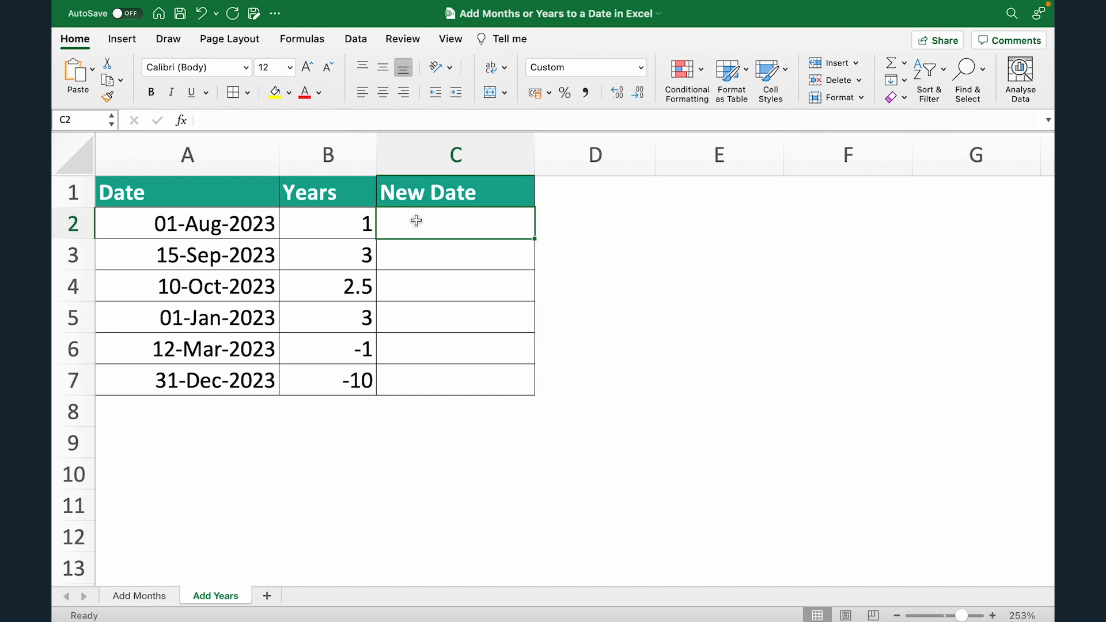
{"action": "type", "text": "=EDATE"}
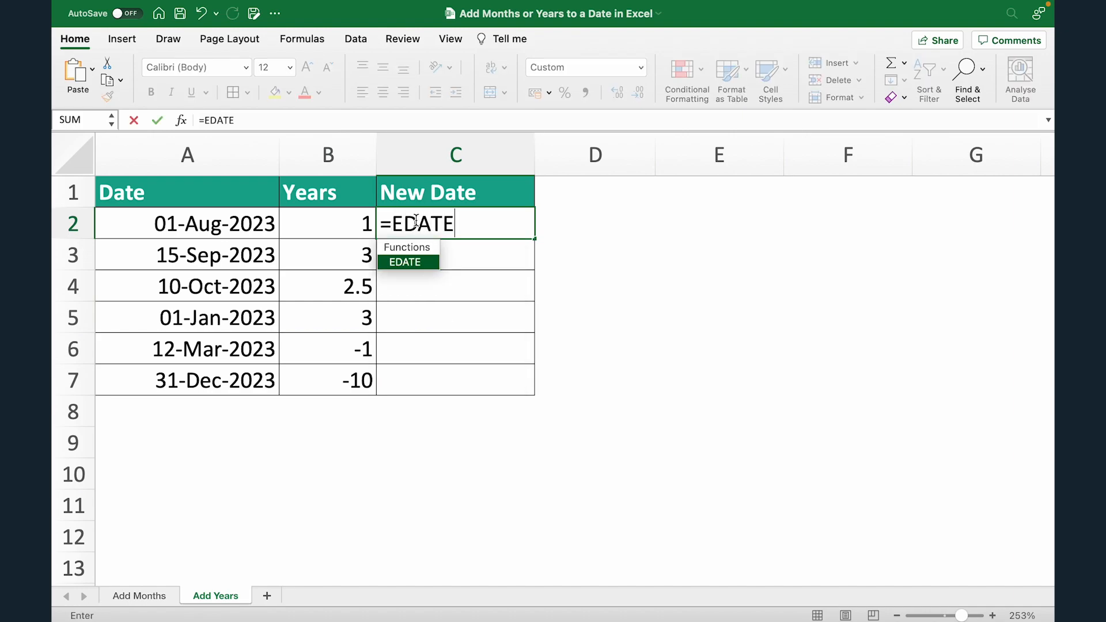
{"action": "type", "text": "(A2"}
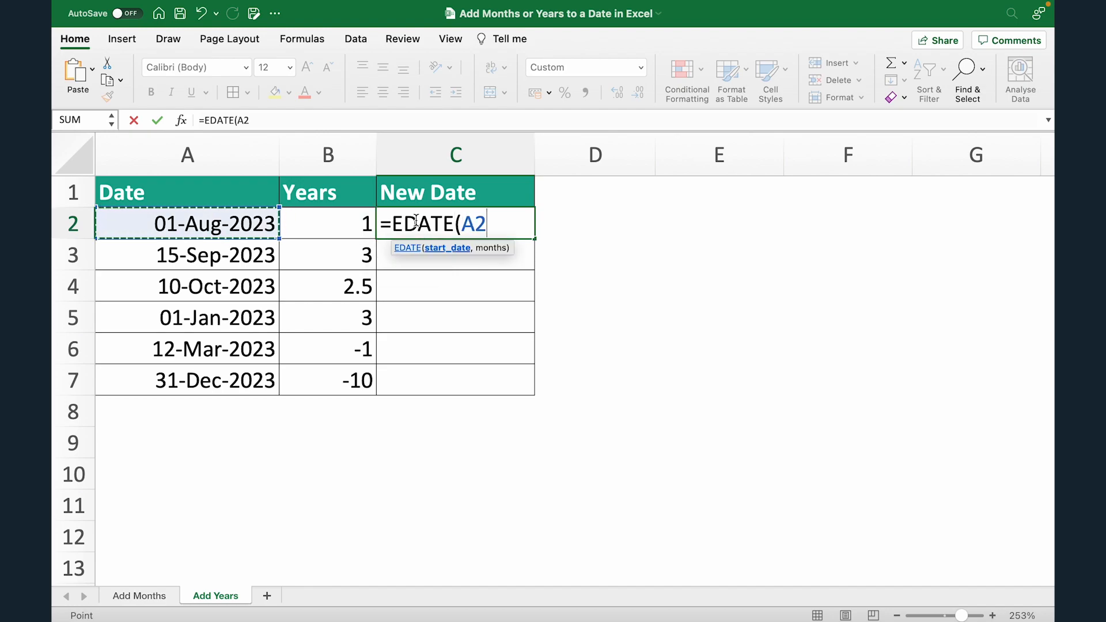
{"action": "type", "text": ",B2"}
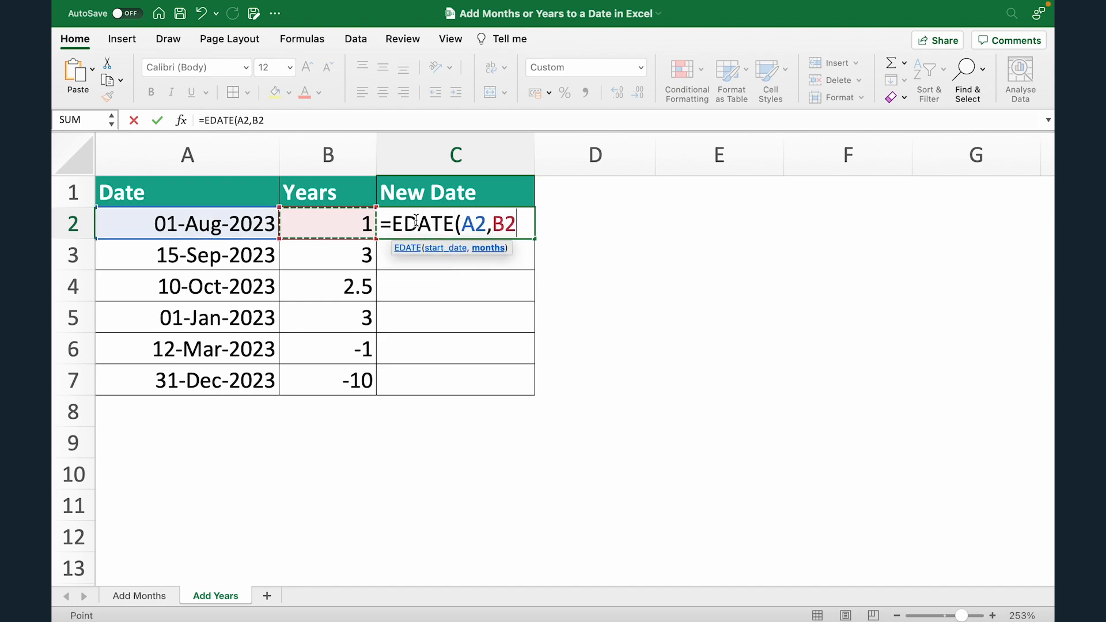
{"action": "type", "text": "*12)"}
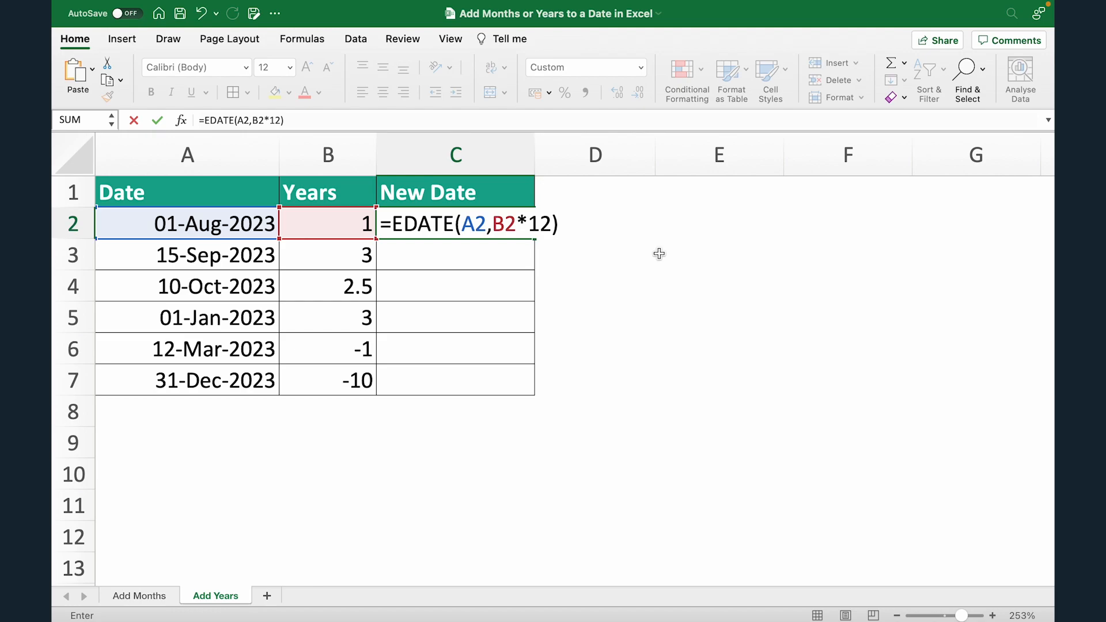
{"action": "key", "text": "Return"}
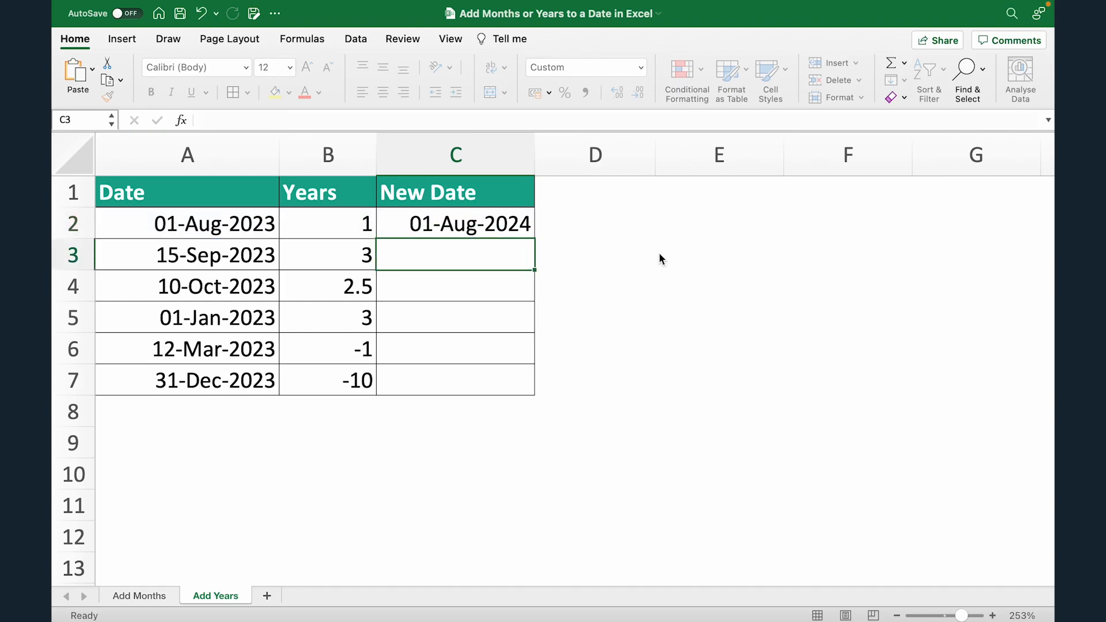
{"action": "left_click", "coordinate": [434, 225]}
{"action": "double_click", "coordinate": [534, 239]}
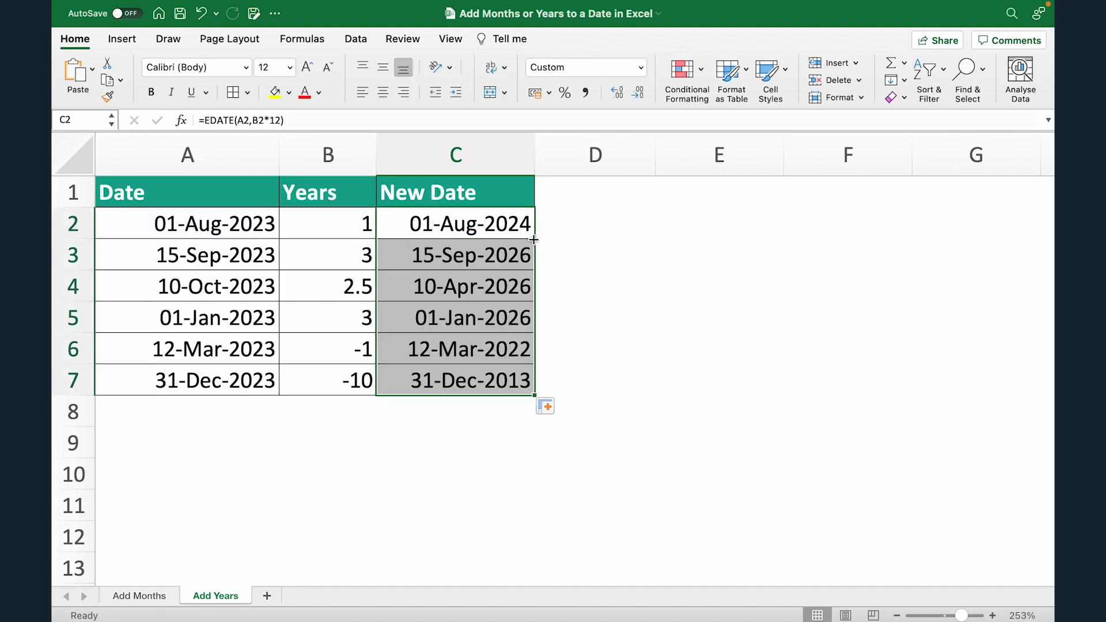
- Compare the start date, years and new date in rows 2 to 4, including the decimal year value in B4
{"action": "left_click", "coordinate": [308, 232]}
{"action": "left_click", "coordinate": [418, 227]}
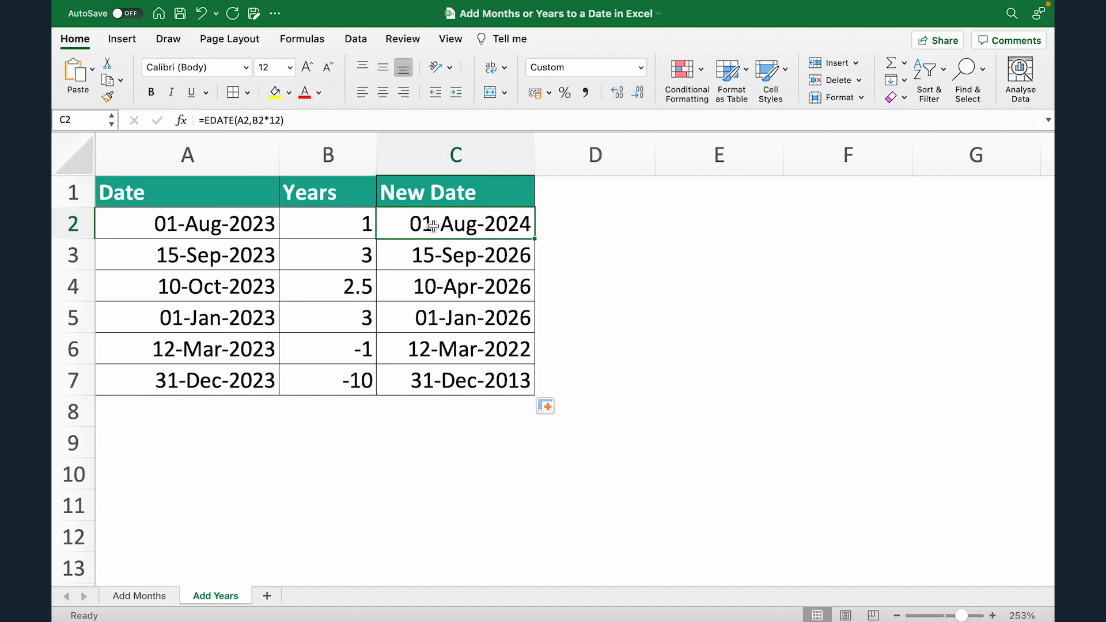
{"action": "left_click", "coordinate": [303, 250]}
{"action": "left_click", "coordinate": [244, 260]}
{"action": "left_click", "coordinate": [436, 256]}
{"action": "left_click", "coordinate": [247, 288]}
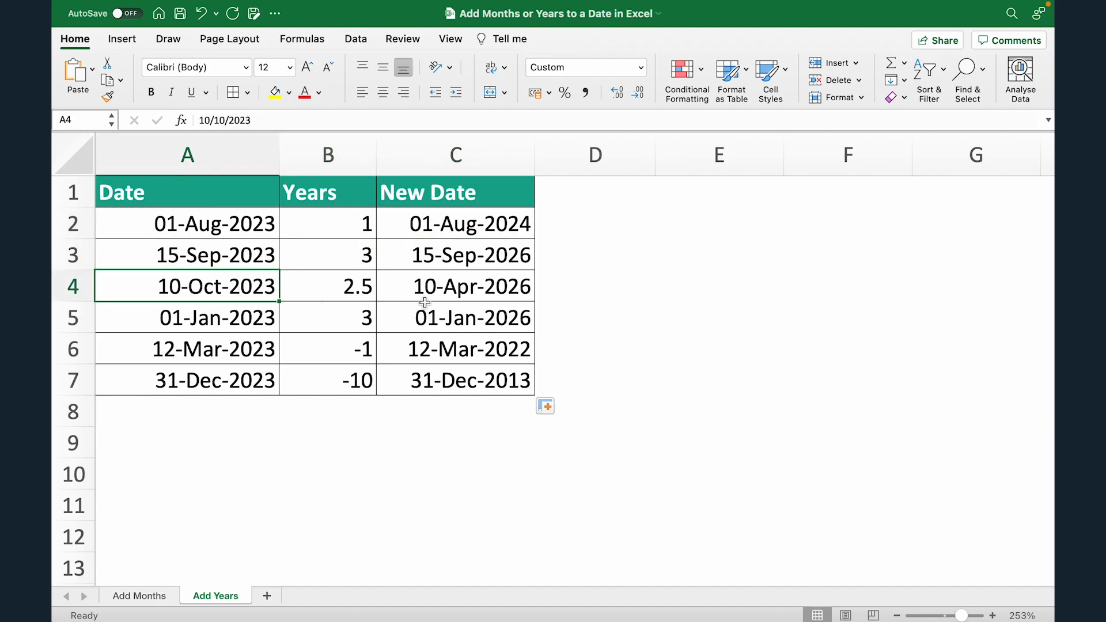
{"action": "left_click", "coordinate": [447, 294]}
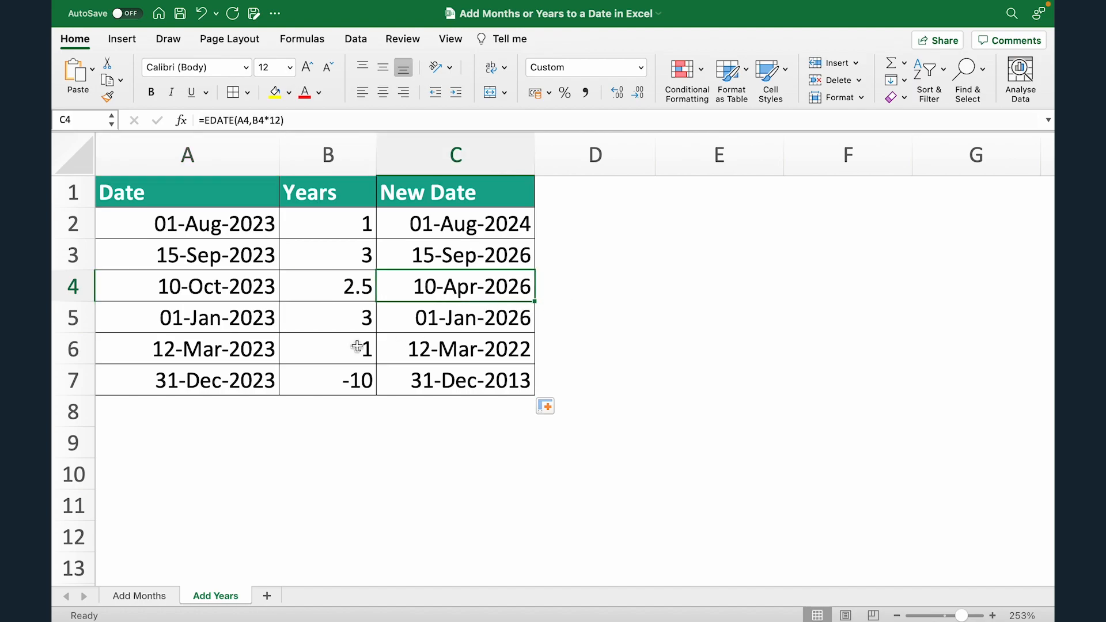
- Compare the start date, years and new date in rows 5 to 7, including the rows with negative years
{"action": "left_click", "coordinate": [252, 322]}
{"action": "left_click", "coordinate": [211, 351]}
{"action": "left_click_drag", "start_coordinate": [210, 350], "coordinate": [303, 355]}
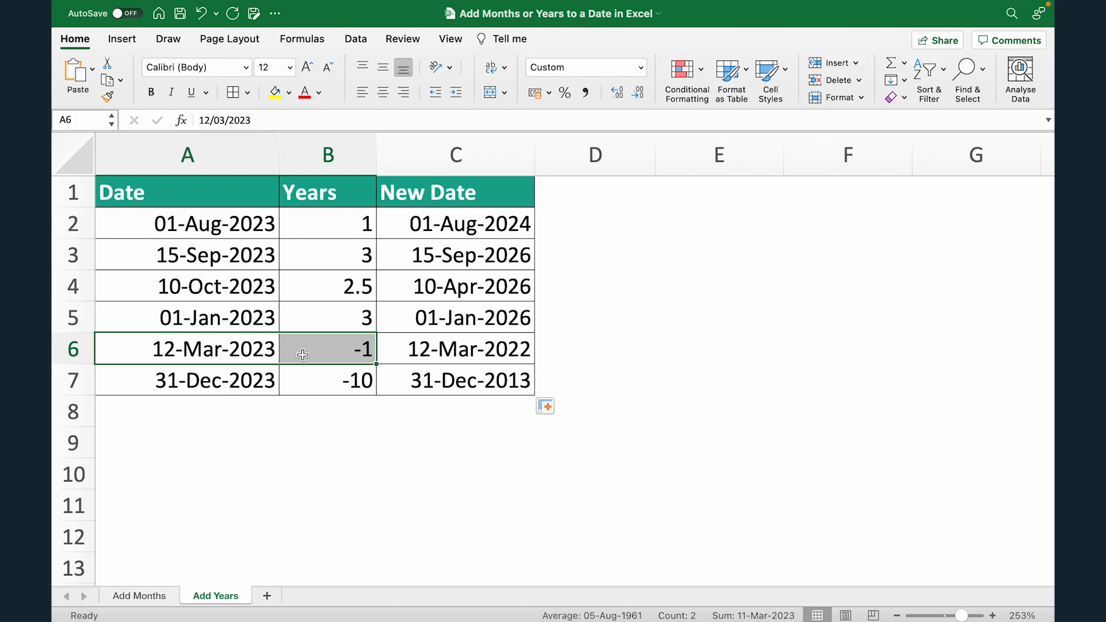
{"action": "left_click", "coordinate": [412, 354]}
{"action": "left_click", "coordinate": [254, 354]}
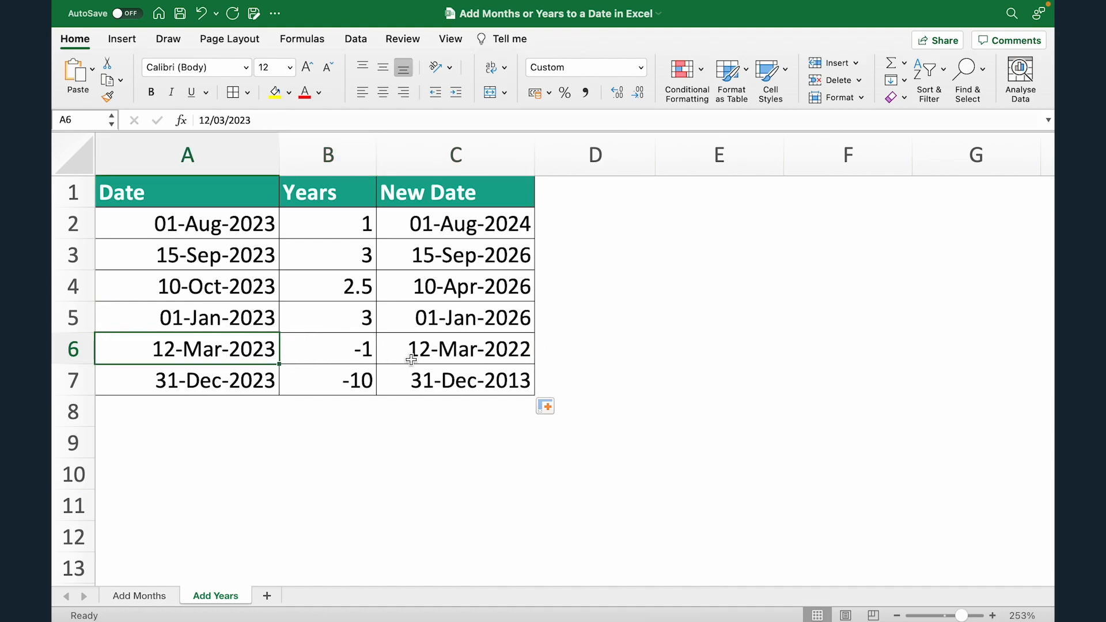
{"action": "left_click", "coordinate": [498, 354]}
{"action": "left_click", "coordinate": [234, 394]}
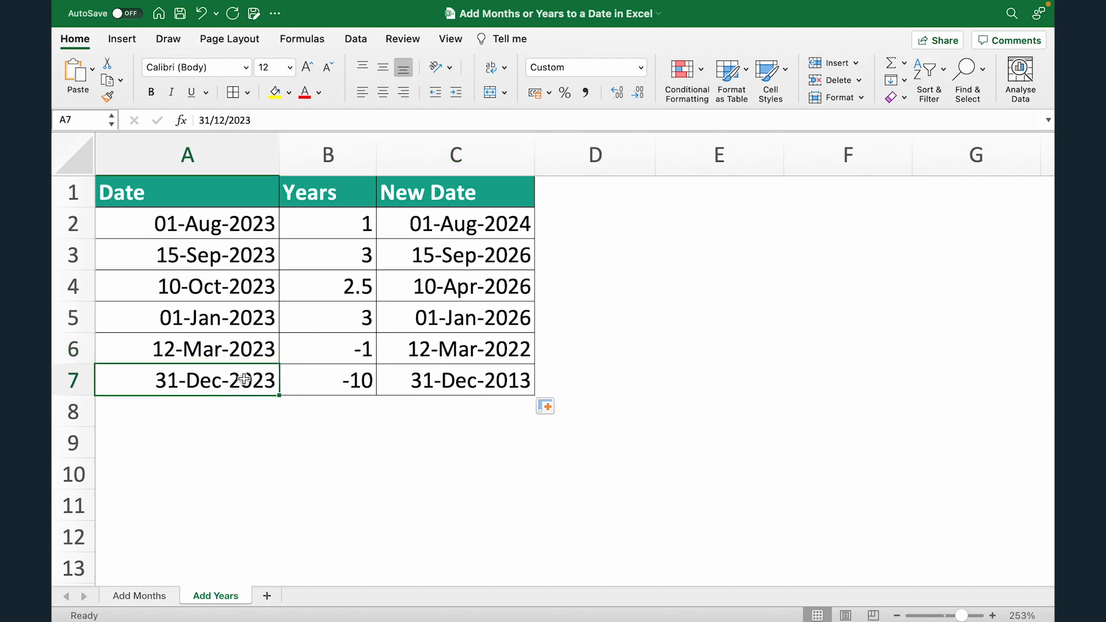
{"action": "left_click", "coordinate": [502, 373]}
{"action": "left_click", "coordinate": [578, 384]}
- Check the decimal year value of B4 in months by entering =2.5*12 in D4, and clear that cell
{"action": "left_click", "coordinate": [299, 286]}
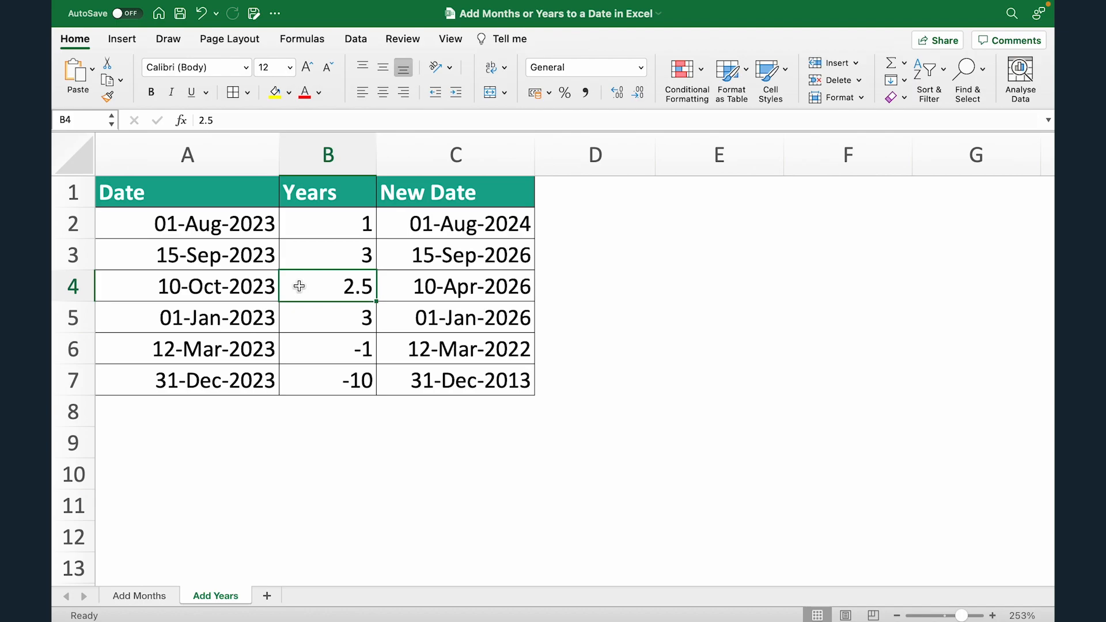
{"action": "key", "text": "Right"}
{"action": "key", "text": "Right"}
{"action": "type", "text": "=2"}
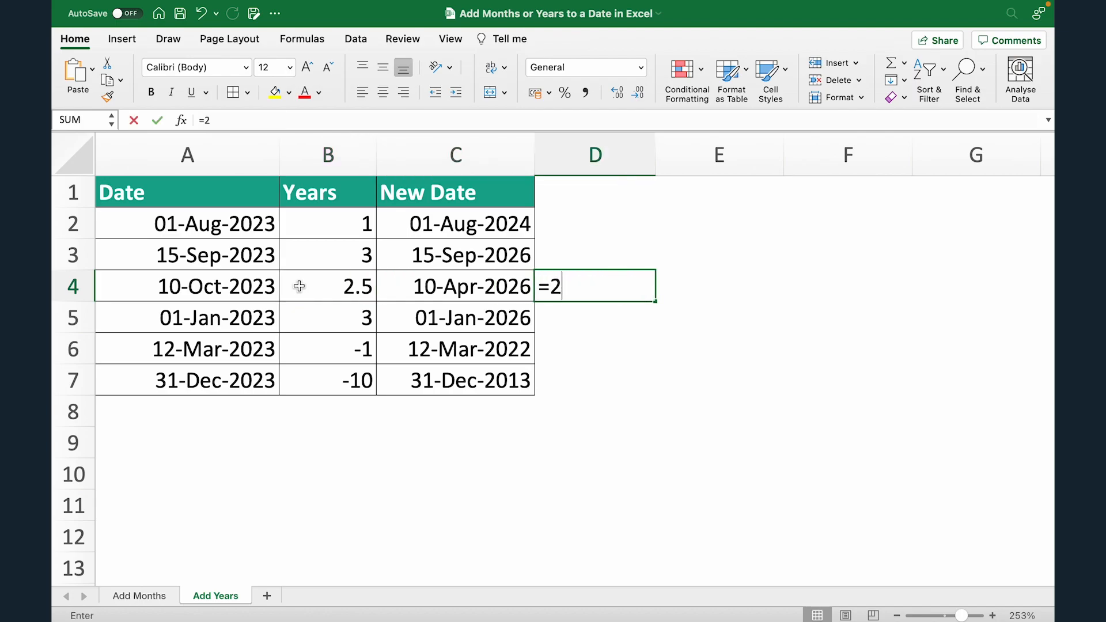
{"action": "type", "text": ".5*12"}
{"action": "key", "text": "Return"}
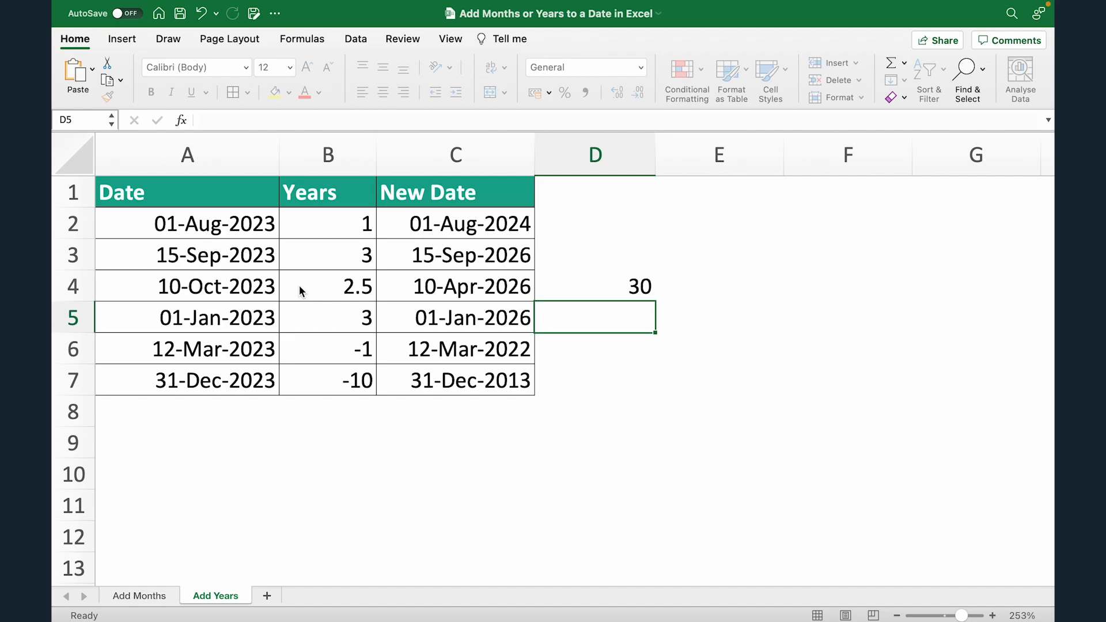
{"action": "key", "text": "Up"}
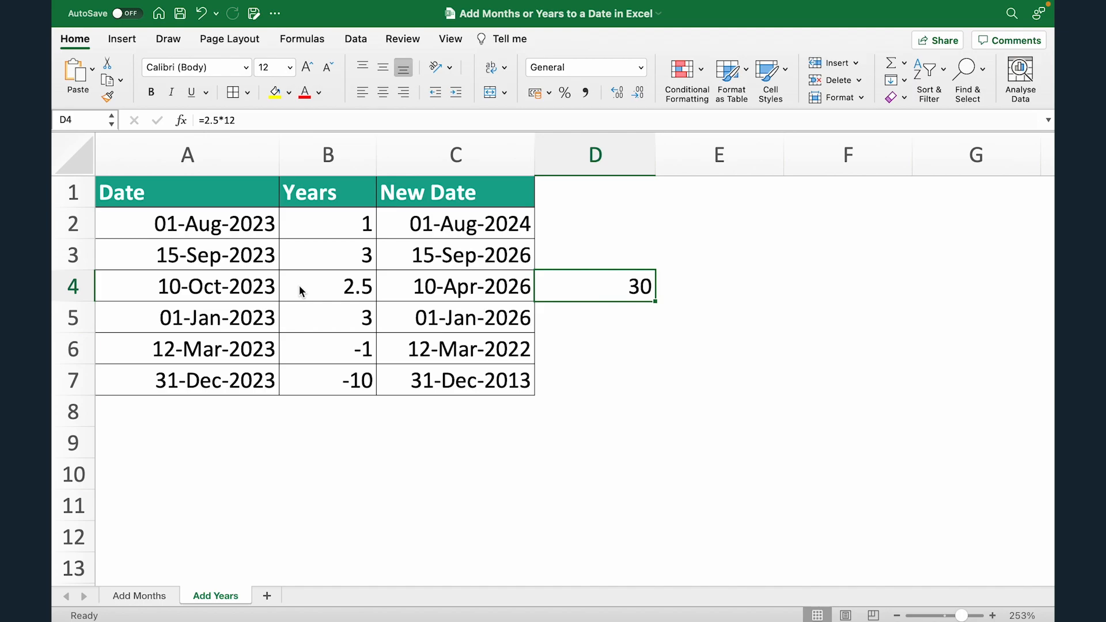
{"action": "key", "text": "Delete"}
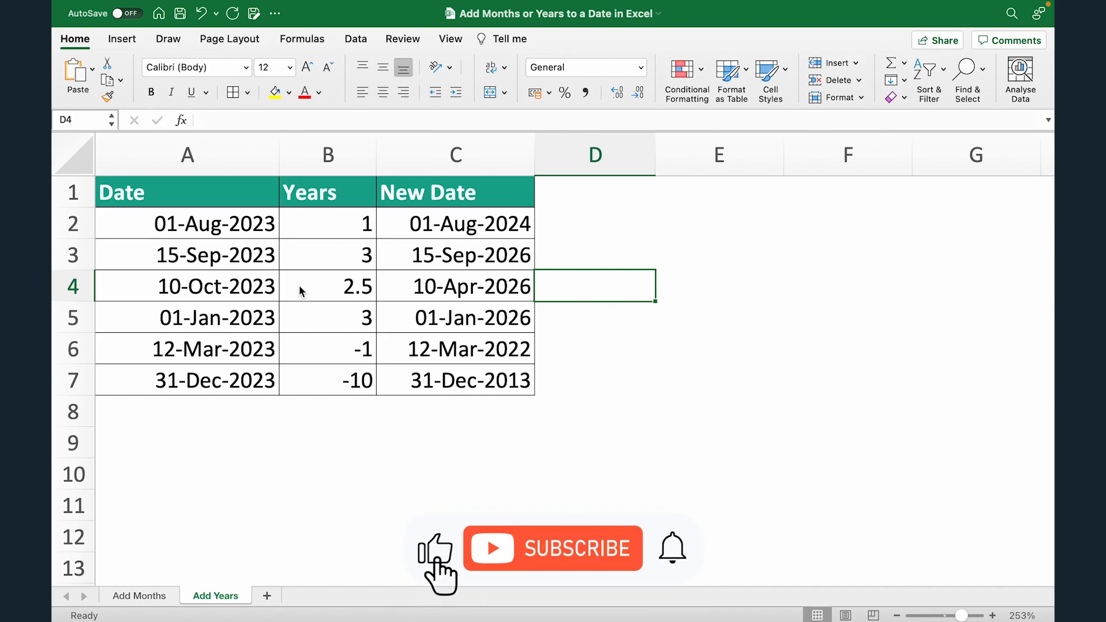